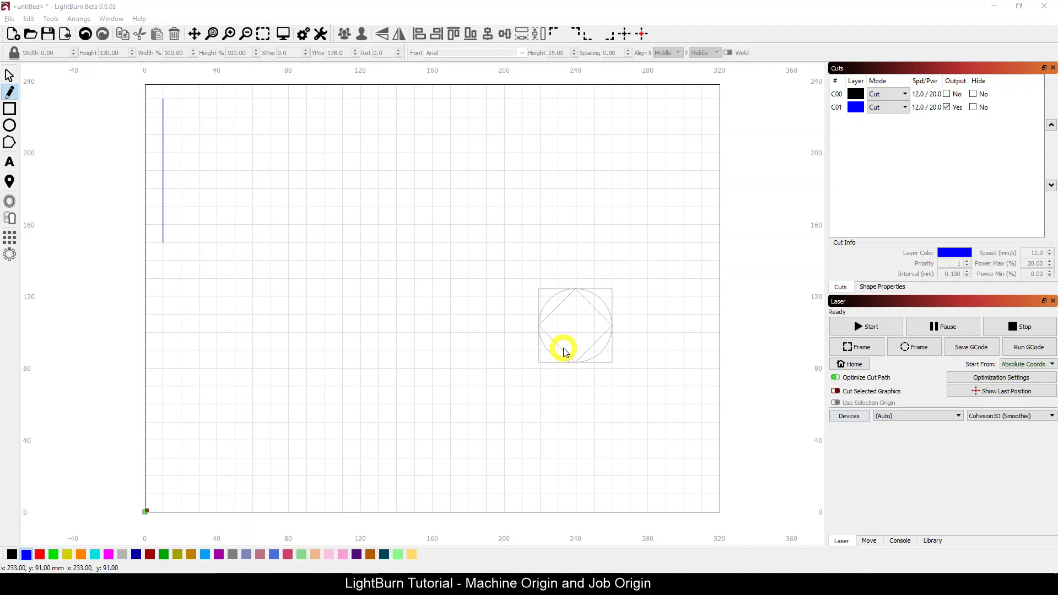
Step: Review the connection, work area dimensions and origin settings of the Cohesion3D (Smoothie) device without changing them
{"action": "left_click", "coordinate": [849, 416]}
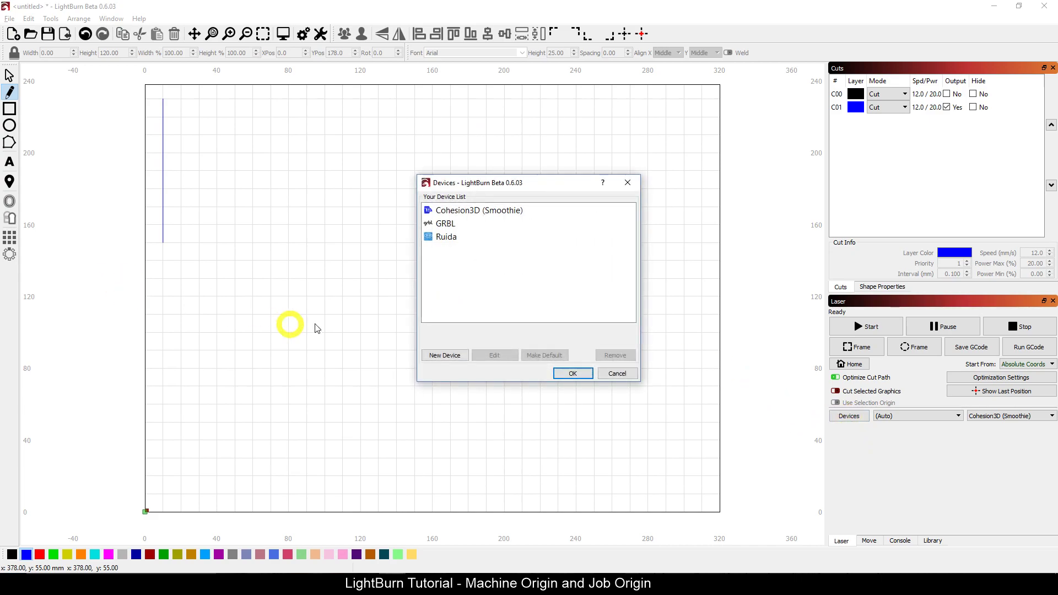
{"action": "left_click", "coordinate": [496, 214]}
{"action": "left_click", "coordinate": [491, 355]}
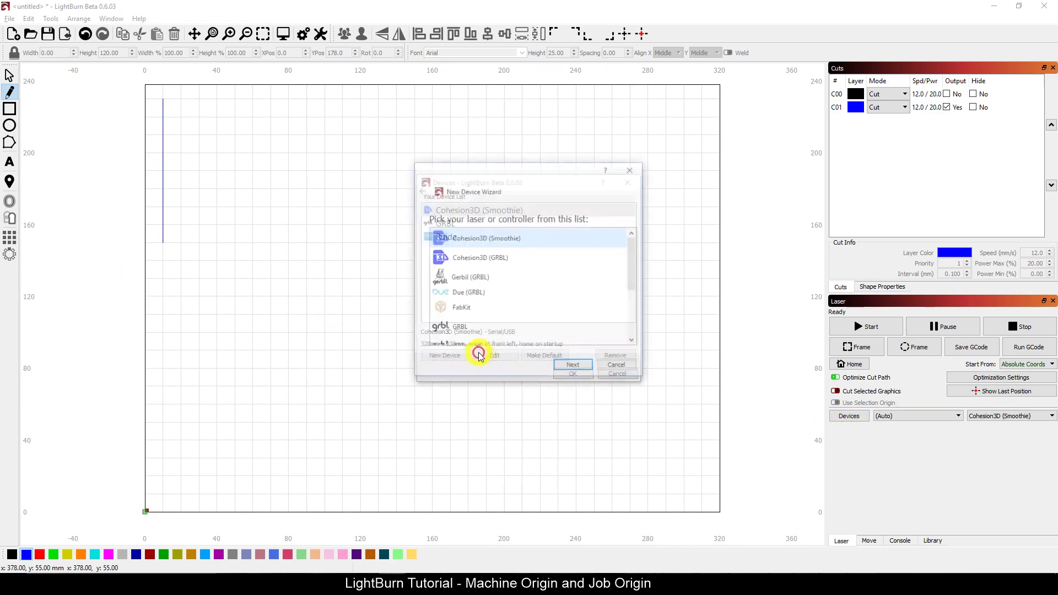
{"action": "left_click", "coordinate": [564, 359]}
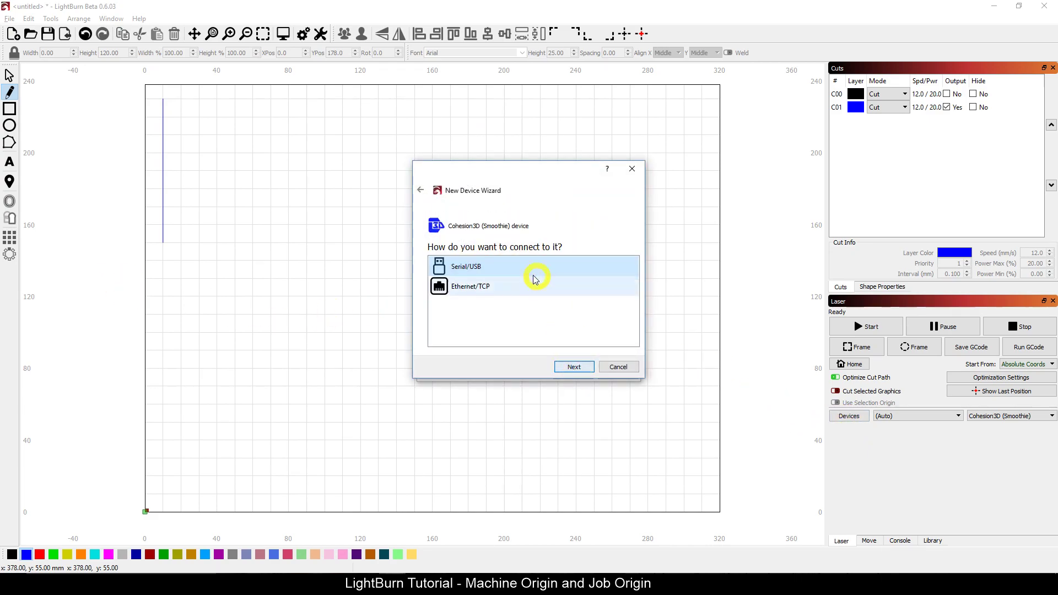
{"action": "left_click", "coordinate": [573, 369]}
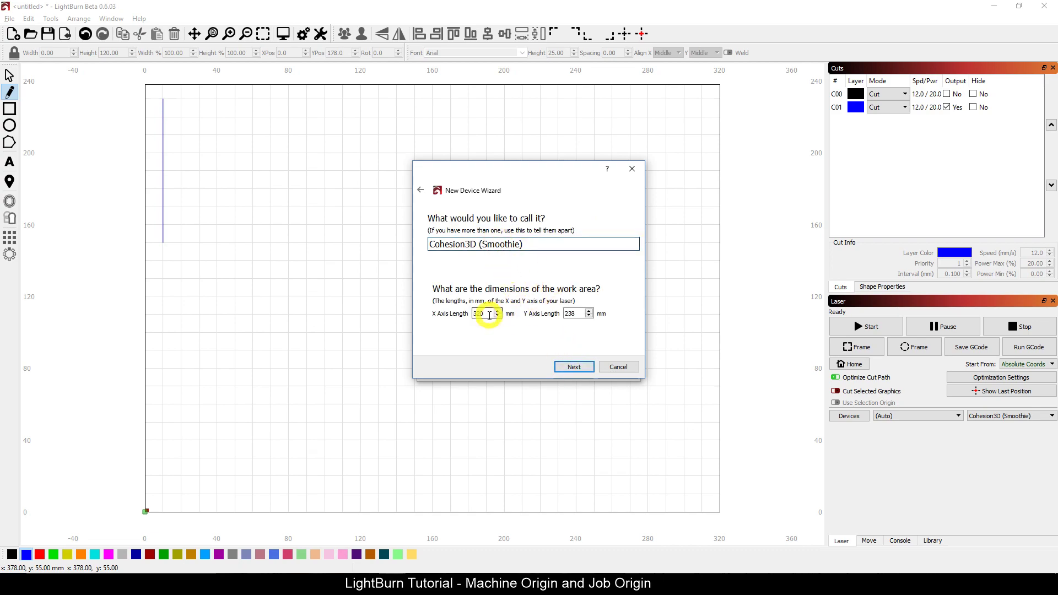
{"action": "left_click", "coordinate": [574, 368]}
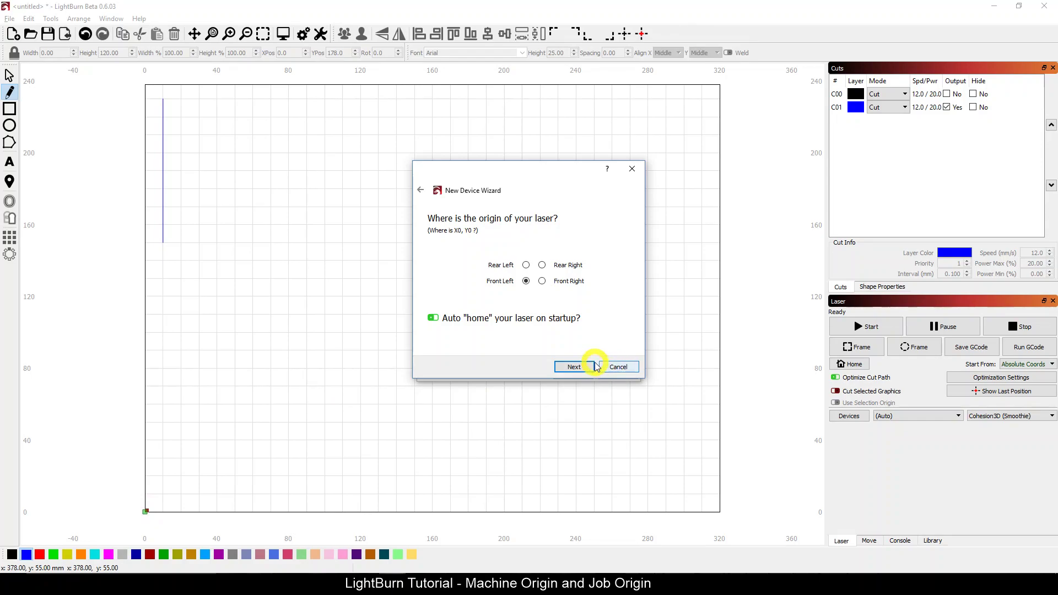
{"action": "left_click", "coordinate": [617, 367]}
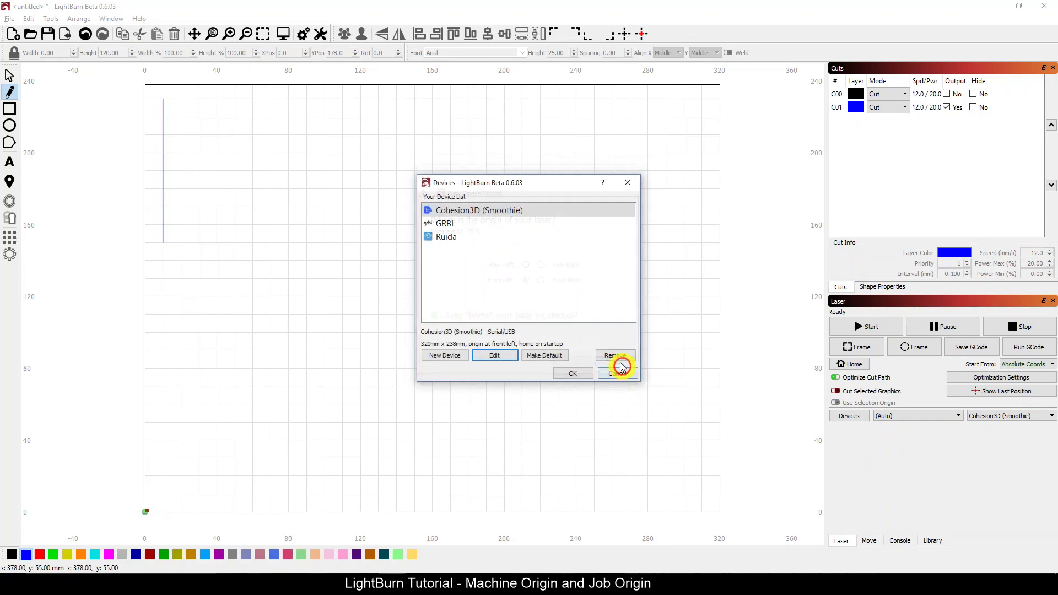
{"action": "left_click", "coordinate": [610, 362]}
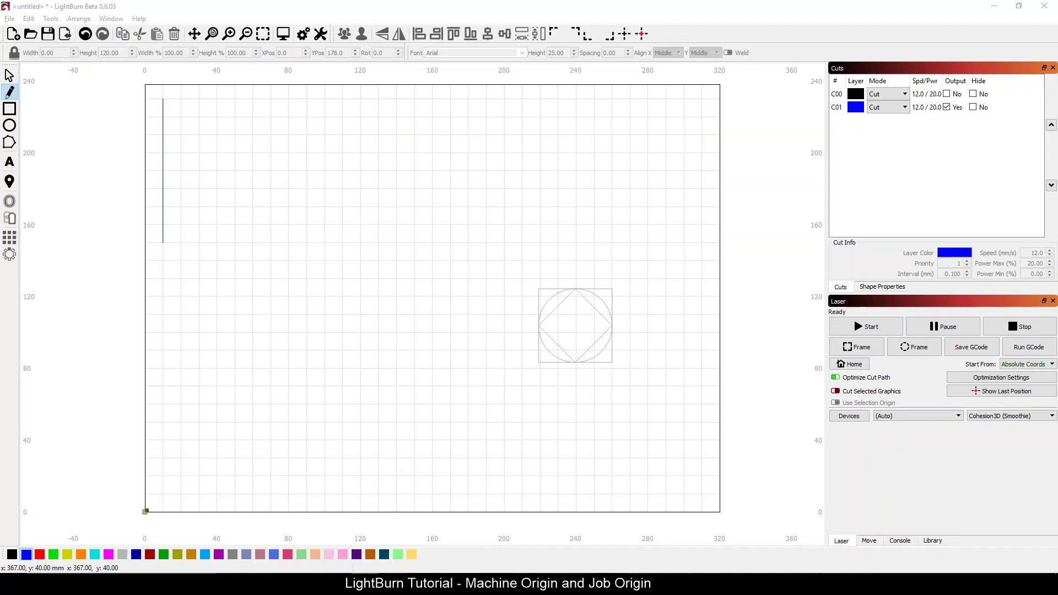
Step: Set the machine origin to rear left in the Cohesion3D device settings
{"action": "left_click", "coordinate": [26, 18]}
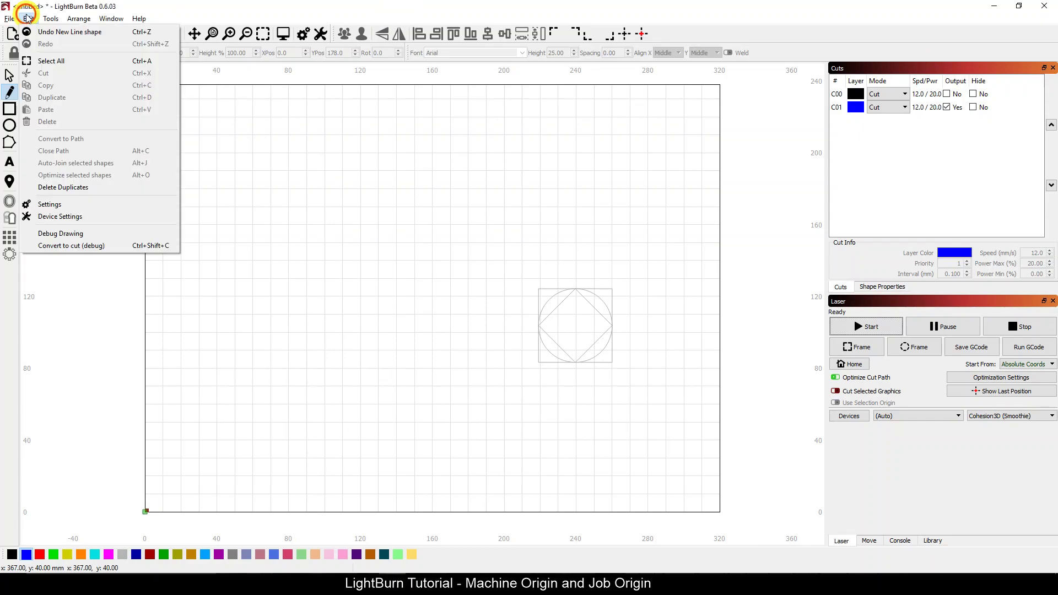
{"action": "left_click", "coordinate": [66, 217]}
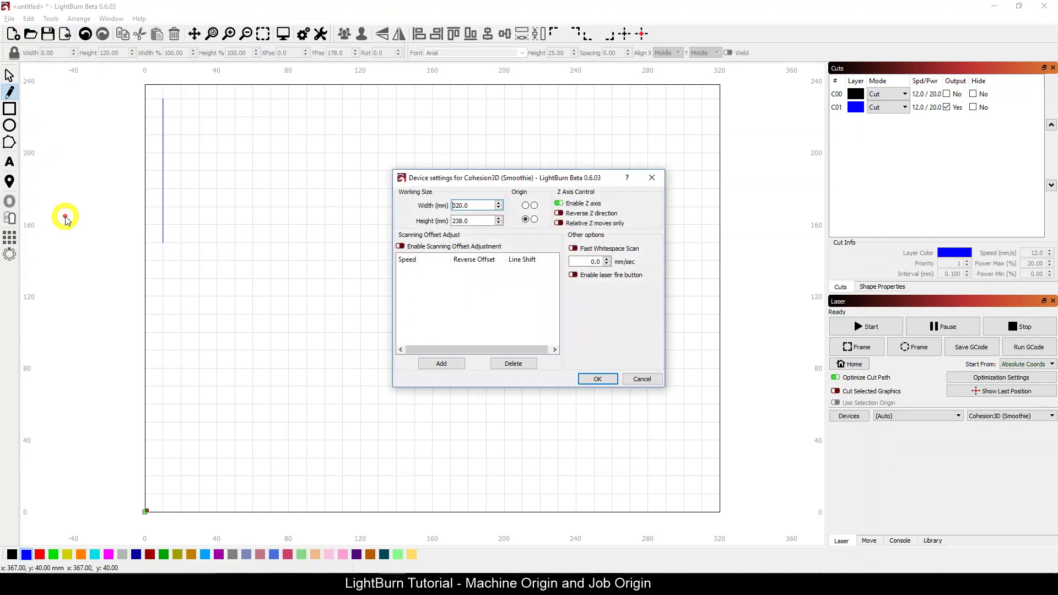
{"action": "left_click", "coordinate": [526, 206]}
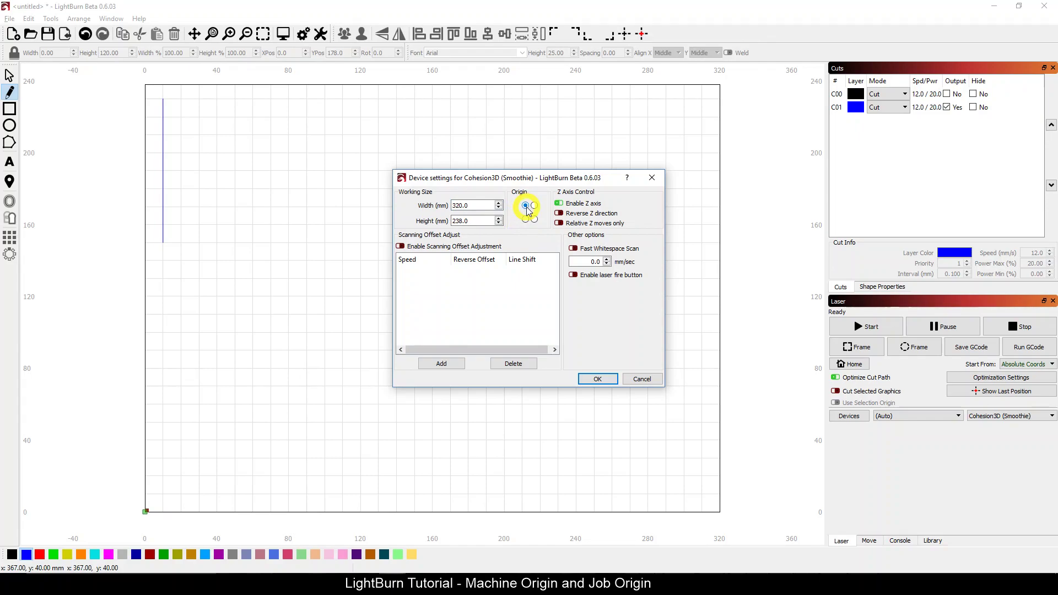
{"action": "left_click", "coordinate": [595, 380]}
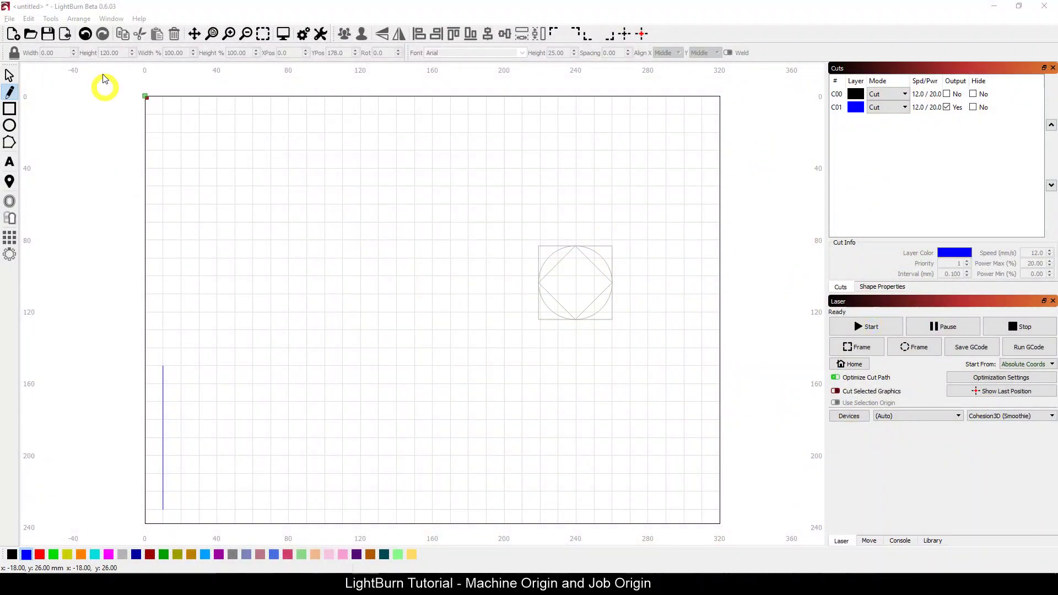
Step: Set the machine origin to rear right in the Cohesion3D device settings
{"action": "left_click", "coordinate": [29, 19]}
{"action": "left_click", "coordinate": [73, 217]}
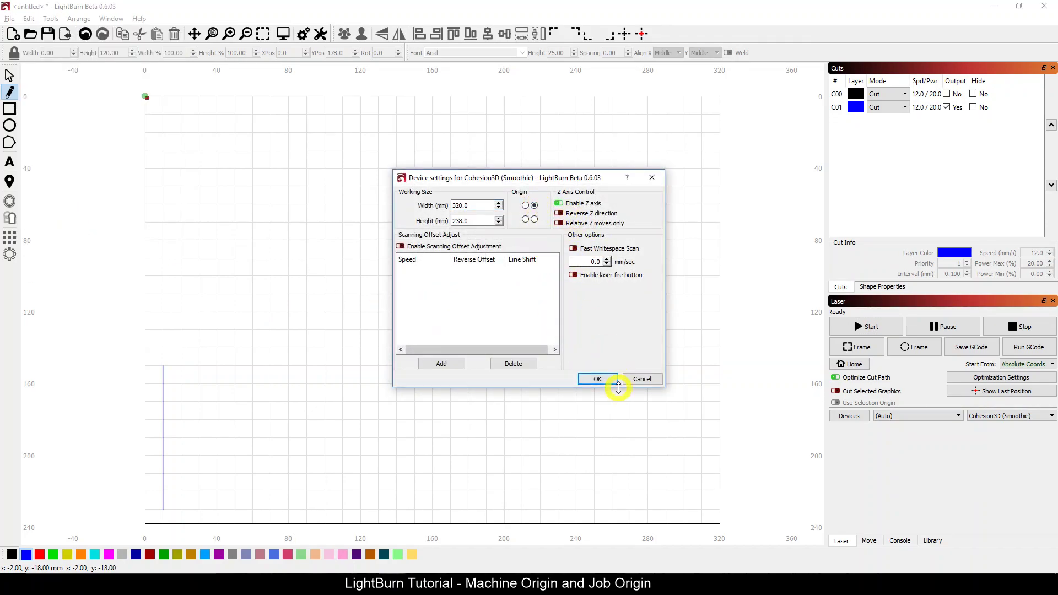
{"action": "left_click", "coordinate": [600, 379]}
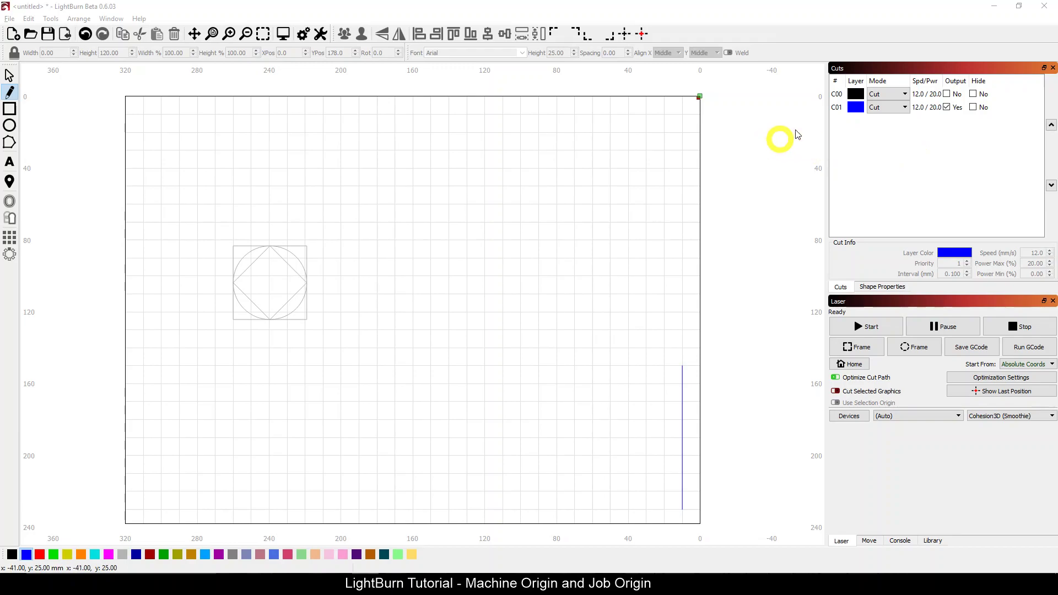
Step: Set the machine origin to front left in the Cohesion3D device settings
{"action": "left_click", "coordinate": [28, 18]}
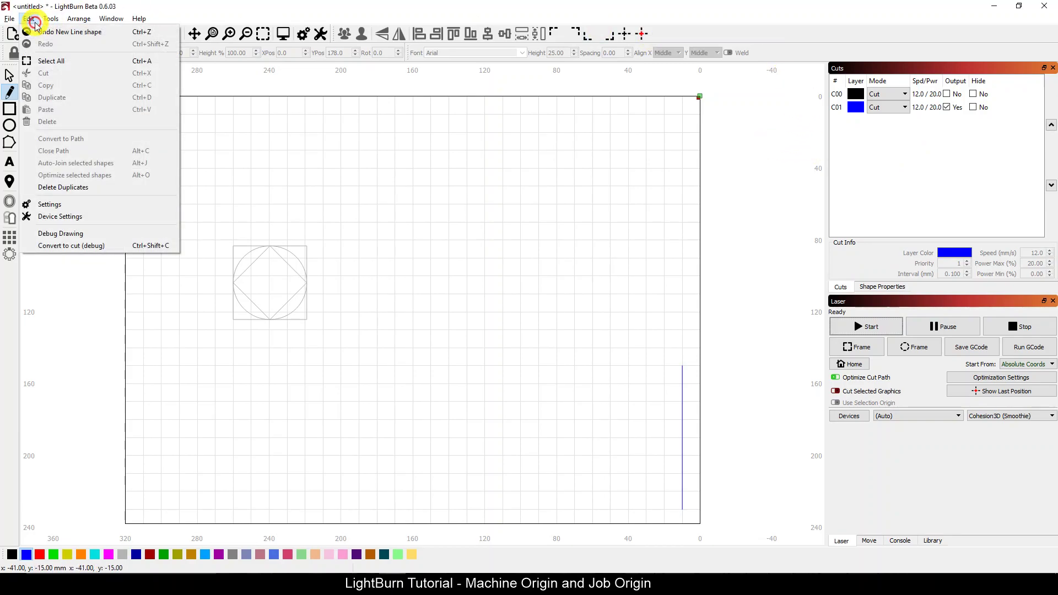
{"action": "left_click", "coordinate": [62, 215]}
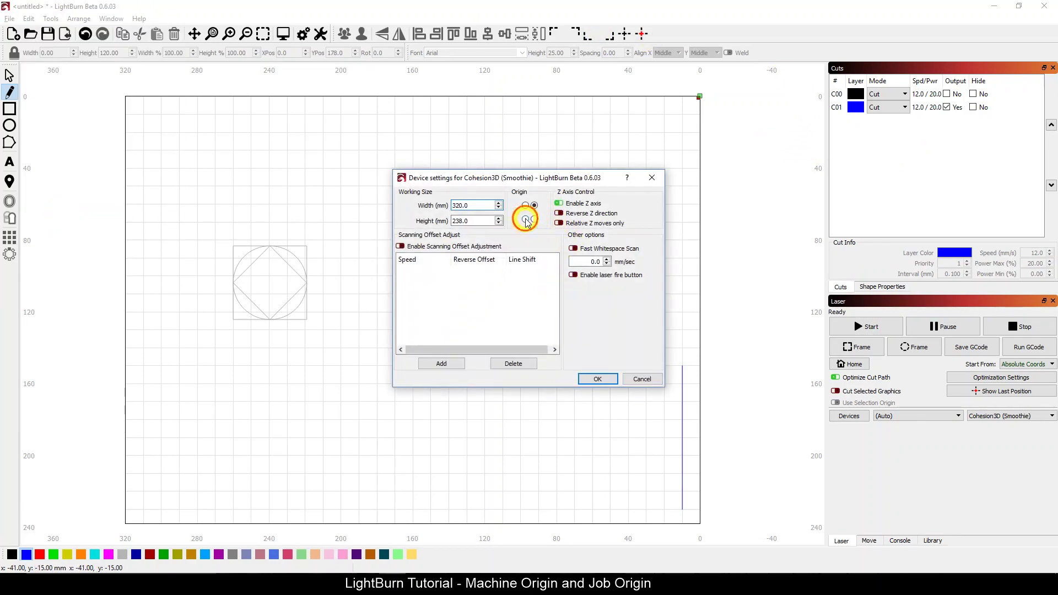
{"action": "left_click", "coordinate": [605, 379]}
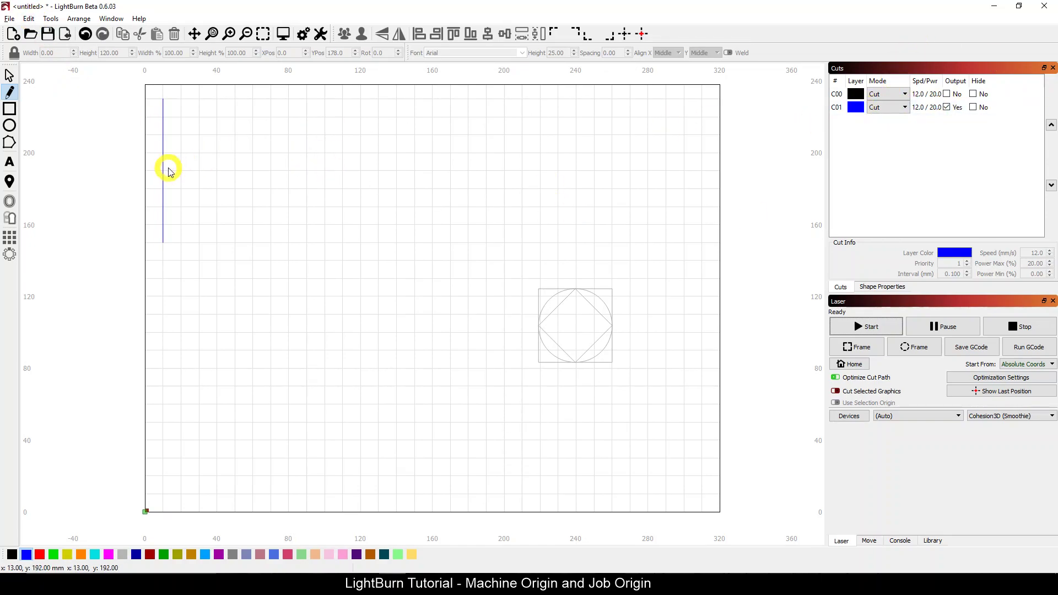
Step: Delete the vertical blue line and enable output for the black C00 layer
{"action": "left_click", "coordinate": [154, 144]}
{"action": "key", "text": "Escape"}
{"action": "left_click_drag", "start_coordinate": [170, 160], "coordinate": [146, 150]}
{"action": "key", "text": "Delete"}
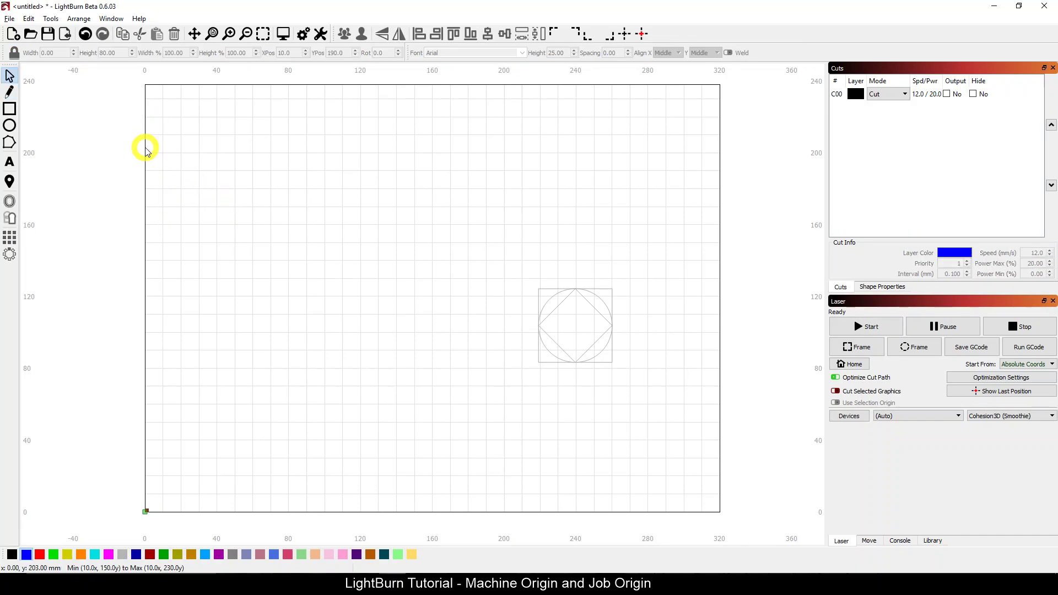
{"action": "left_click", "coordinate": [954, 97]}
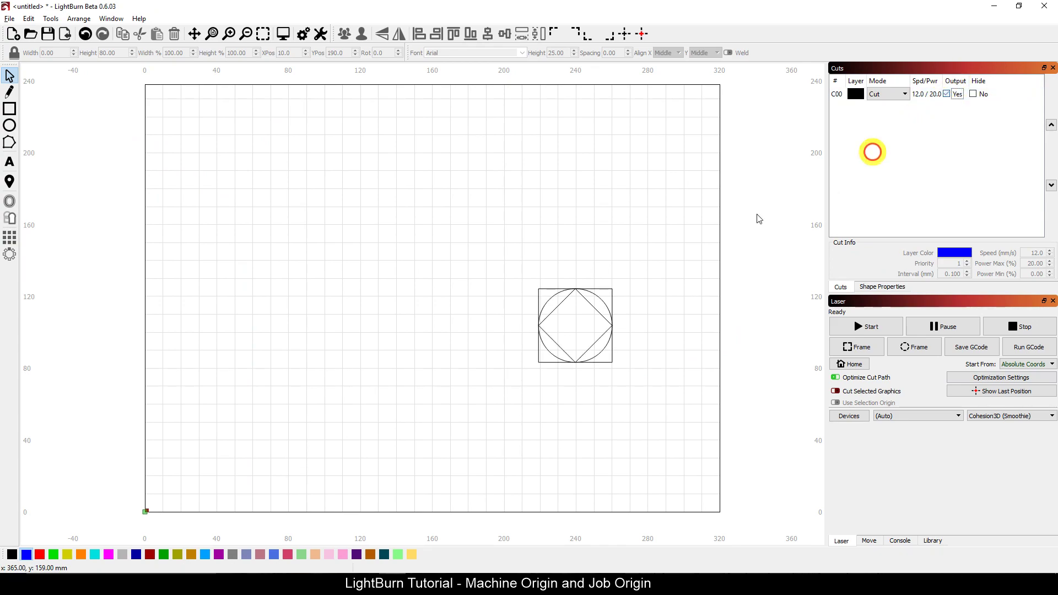
Step: Move the grouped square, circle and diamond design to the rear-left corner of the work area, at about X 27.6, Y 210.2
{"action": "left_click", "coordinate": [574, 363]}
{"action": "left_click_drag", "start_coordinate": [608, 331], "coordinate": [224, 141]}
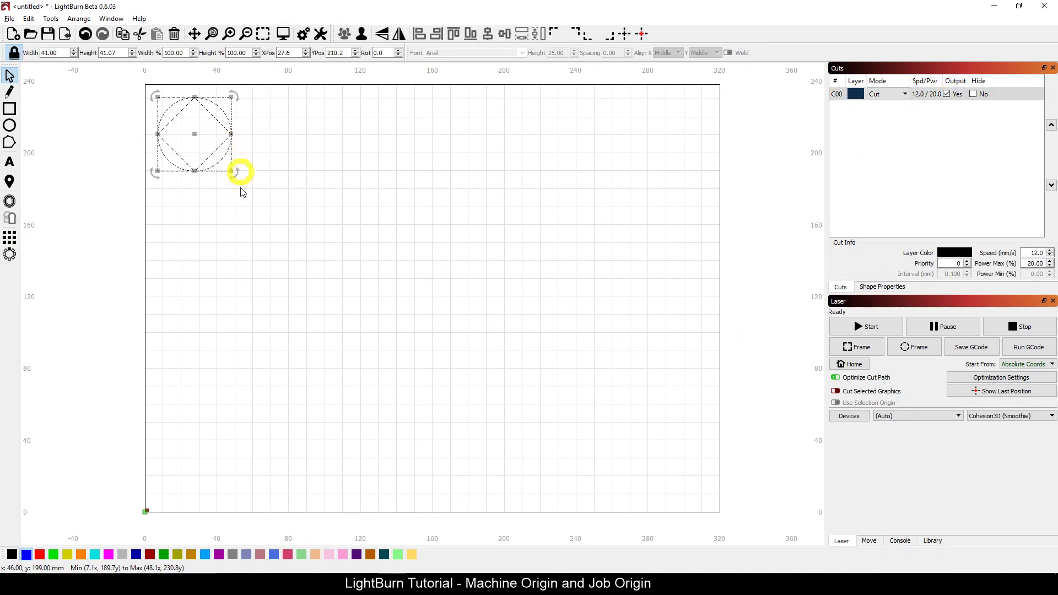
{"action": "left_click", "coordinate": [271, 248]}
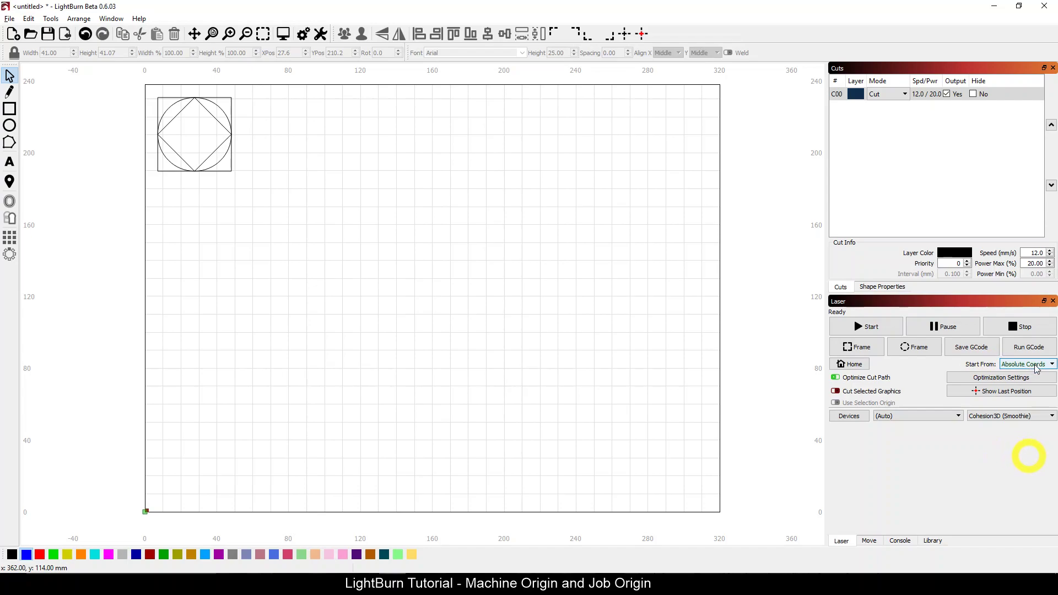
Step: Examine the Job Origin option in the output section of the general settings
{"action": "left_click", "coordinate": [28, 18]}
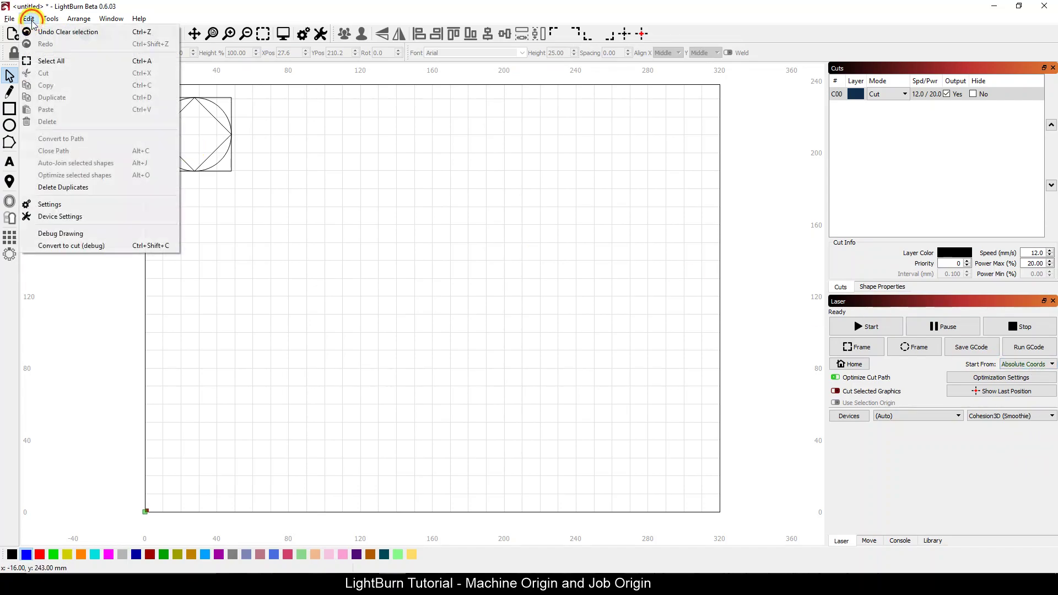
{"action": "left_click", "coordinate": [60, 205]}
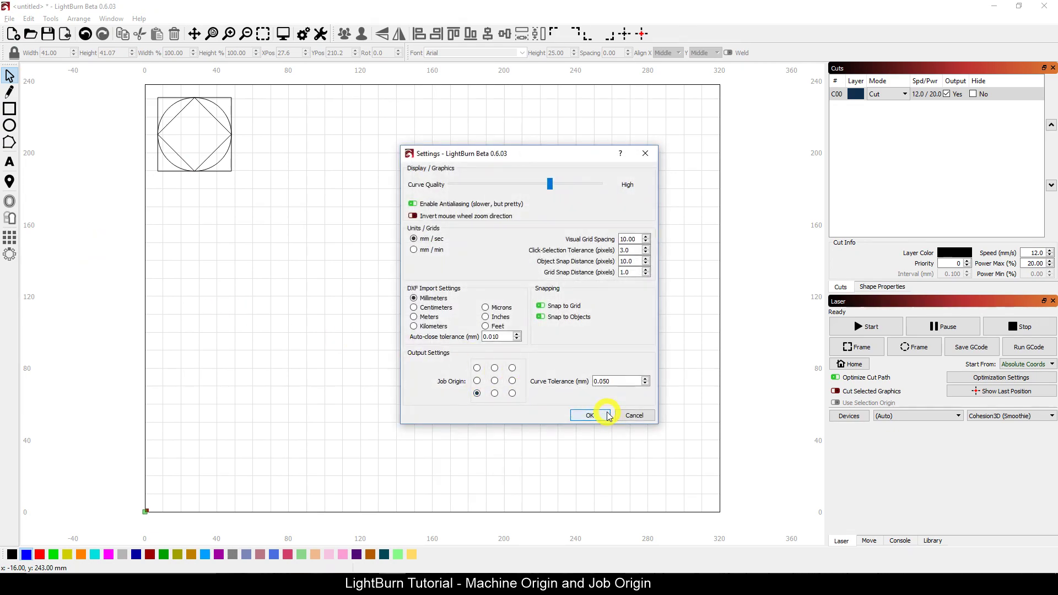
{"action": "left_click", "coordinate": [588, 415]}
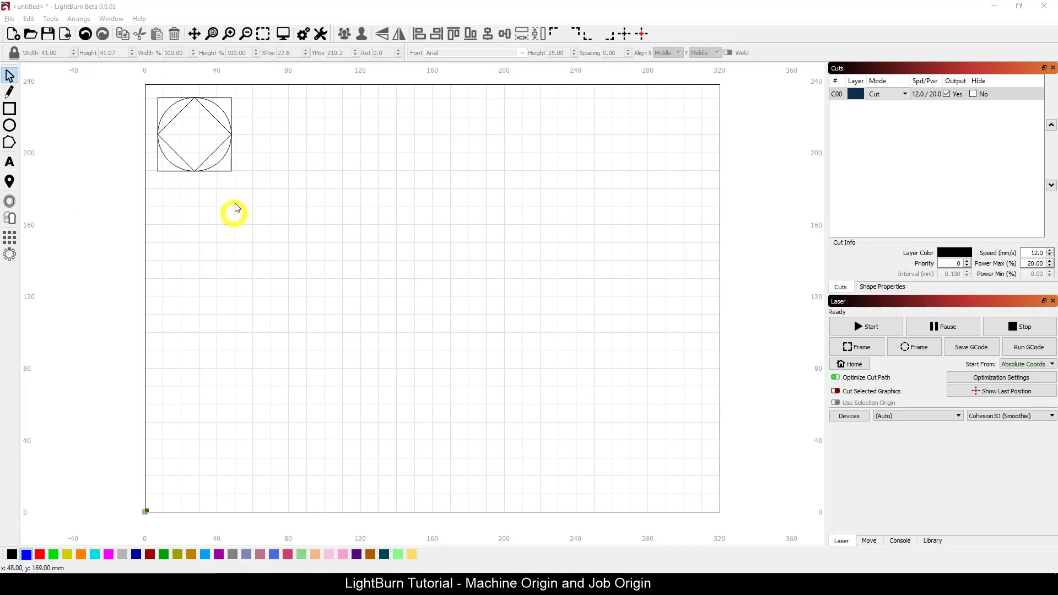
Step: Ungroup the square, circle and diamond design into separate shapes
{"action": "left_click", "coordinate": [8, 77]}
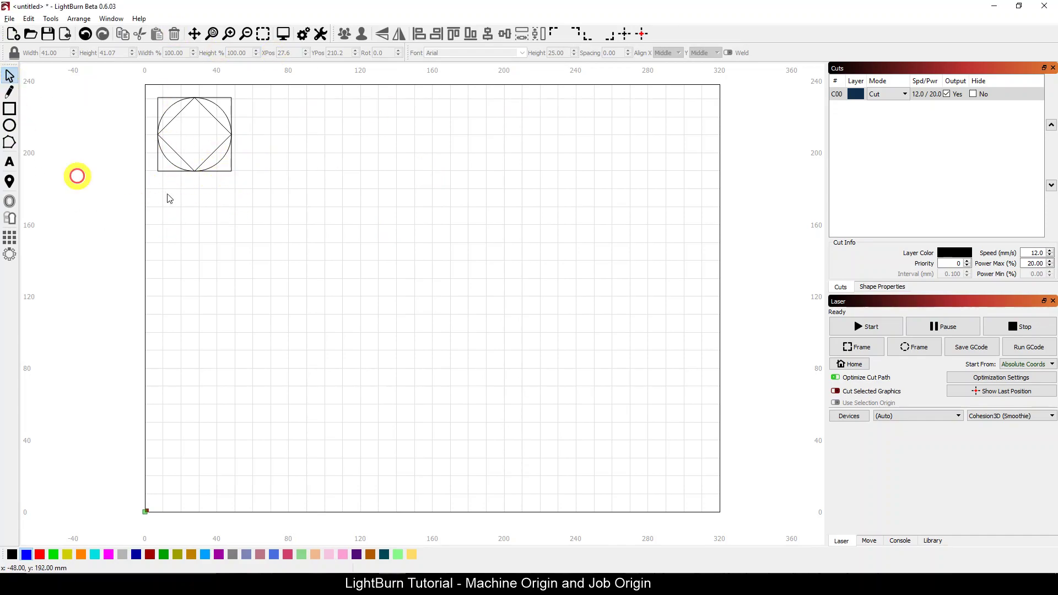
{"action": "left_click_drag", "start_coordinate": [262, 207], "coordinate": [170, 89]}
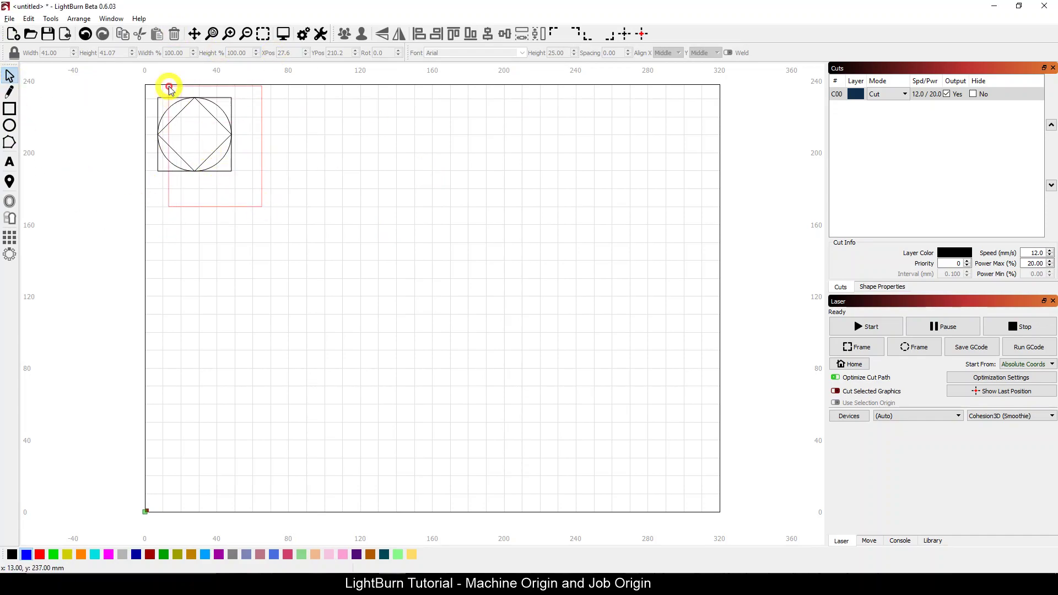
{"action": "left_click", "coordinate": [227, 228]}
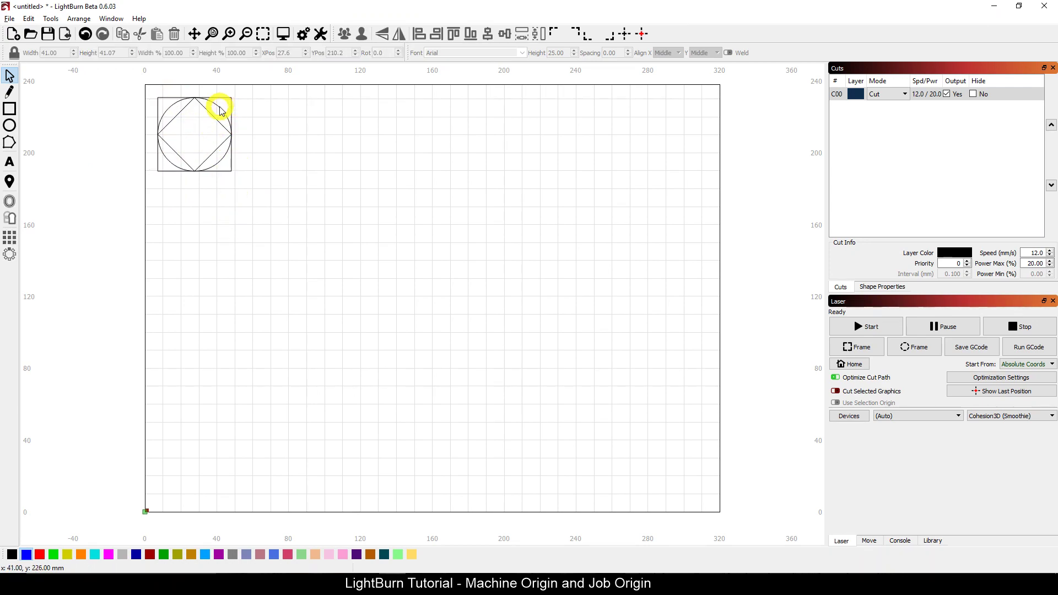
{"action": "left_click", "coordinate": [220, 109]}
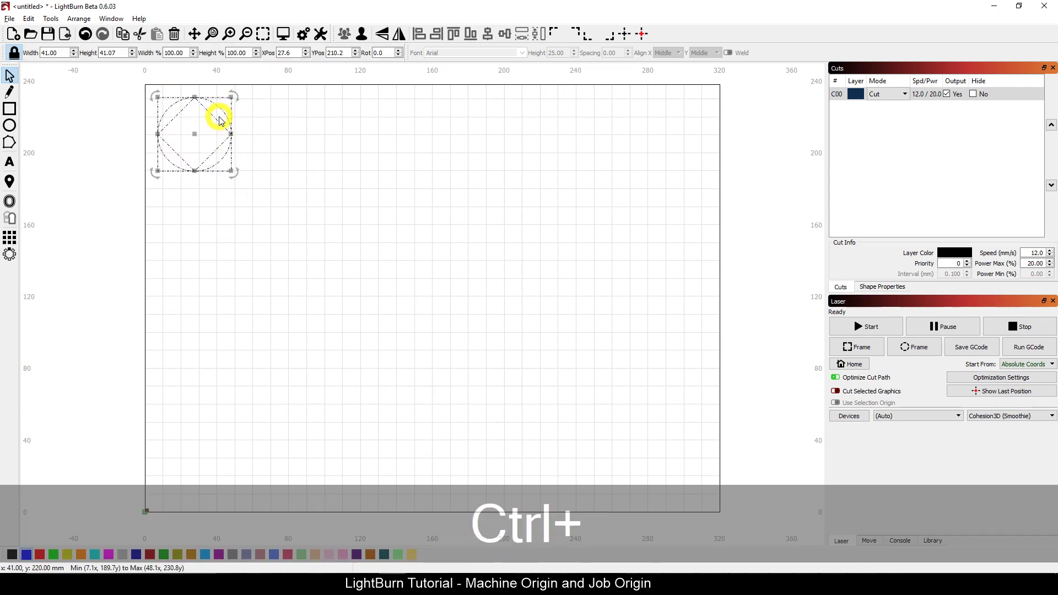
{"action": "key", "text": "ctrl+u"}
{"action": "left_click", "coordinate": [232, 109]}
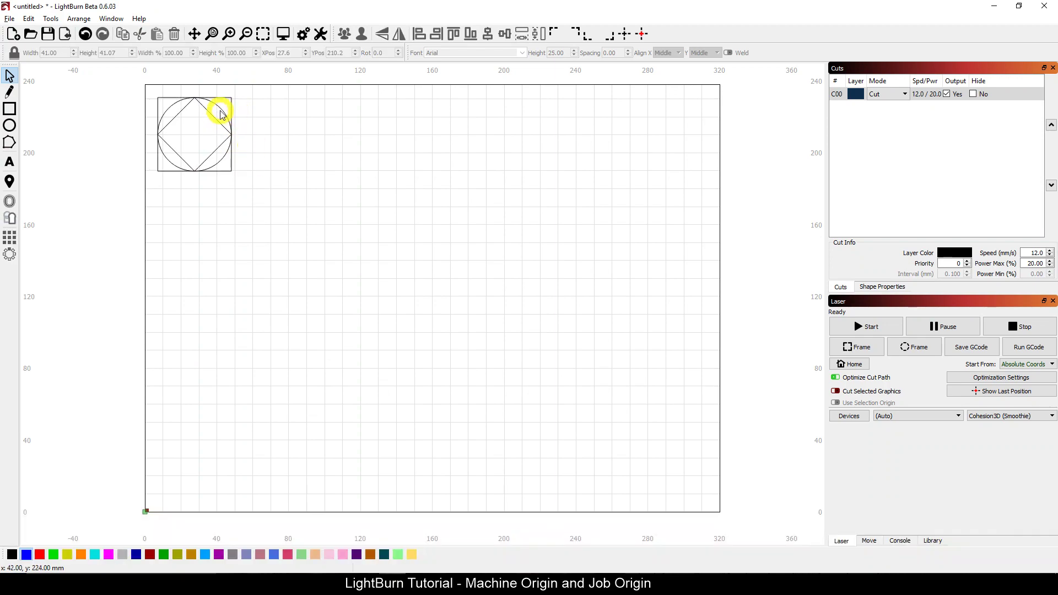
Step: Delete the circle and the diamond inside the outer square
{"action": "left_click", "coordinate": [220, 111]}
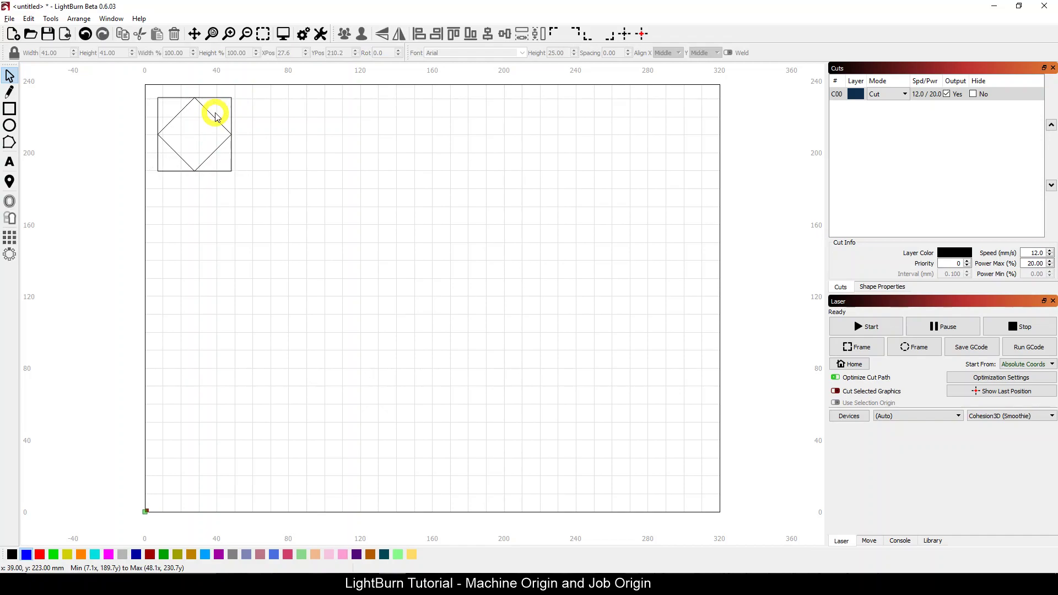
{"action": "key", "text": "Delete"}
{"action": "left_click", "coordinate": [255, 144]}
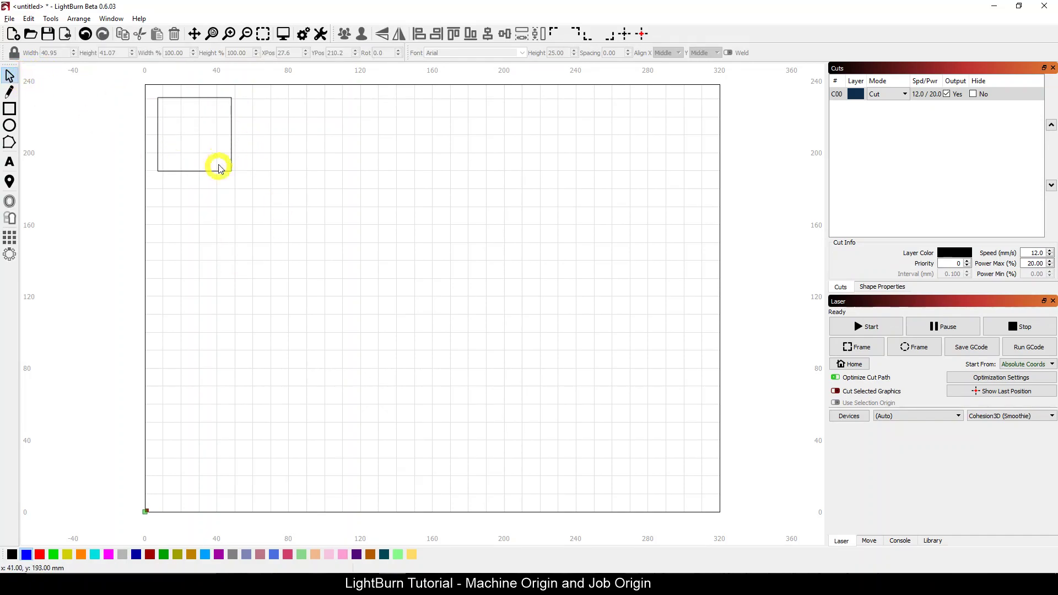
{"action": "left_click_drag", "start_coordinate": [248, 184], "coordinate": [223, 168]}
{"action": "left_click", "coordinate": [302, 224]}
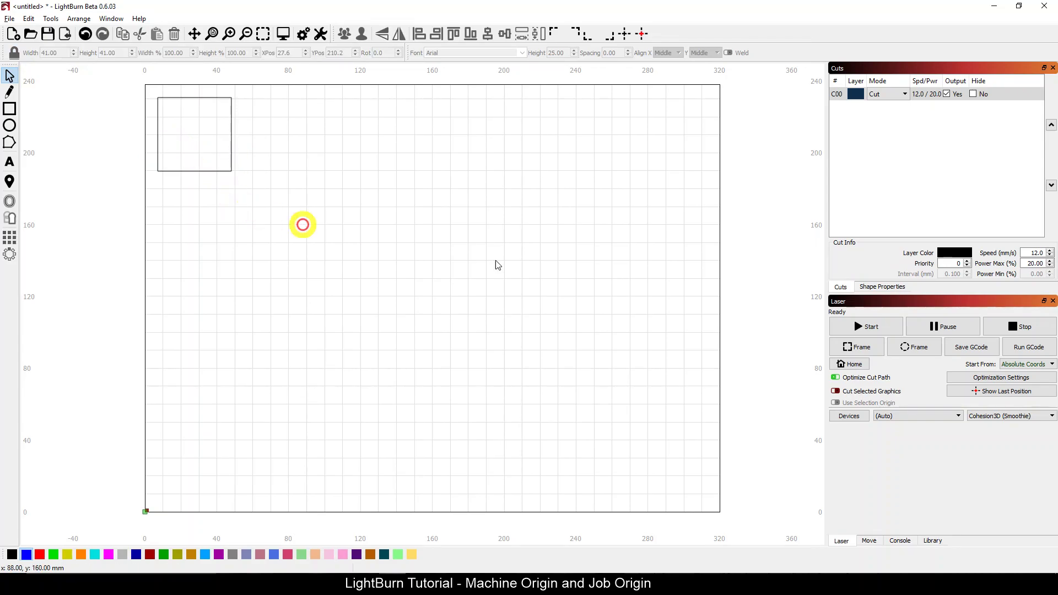